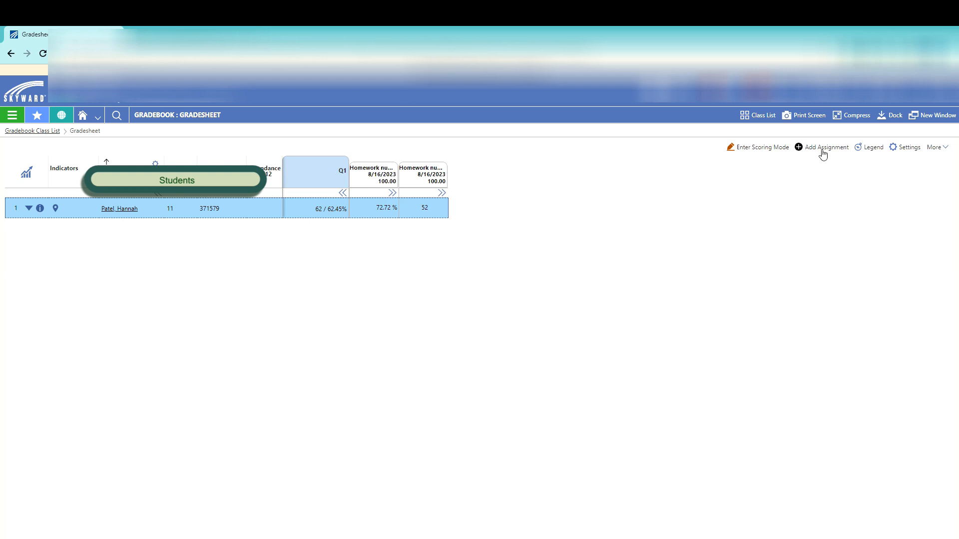
Step: Start a new assignment in the Homework category named "Homework point 1" with a max score of 5
{"action": "left_click", "coordinate": [819, 150]}
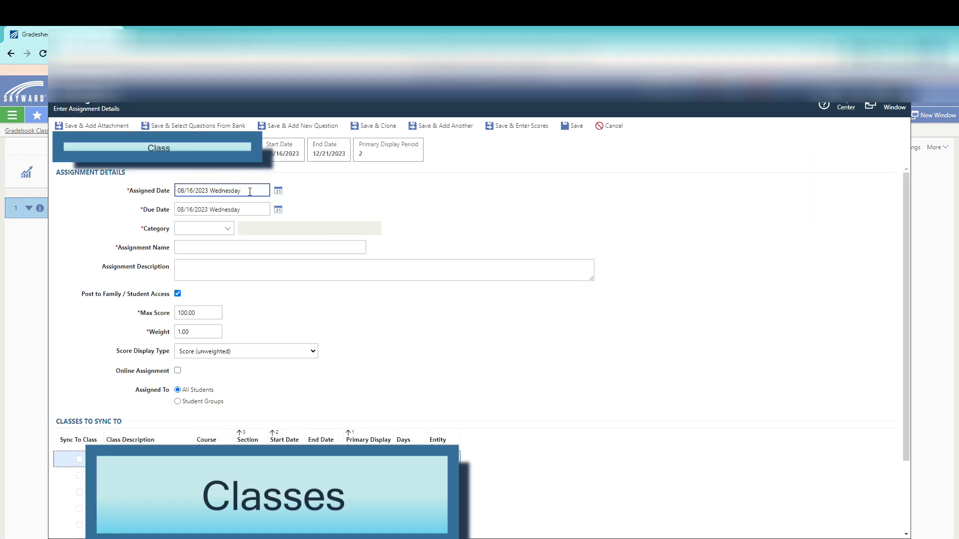
{"action": "left_click", "coordinate": [225, 233]}
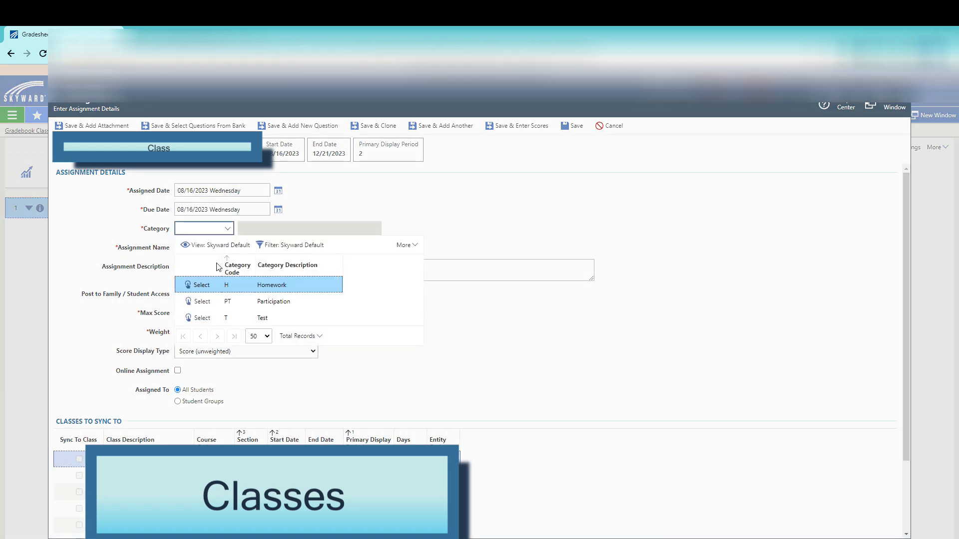
{"action": "left_click", "coordinate": [202, 285]}
{"action": "left_click", "coordinate": [210, 247]}
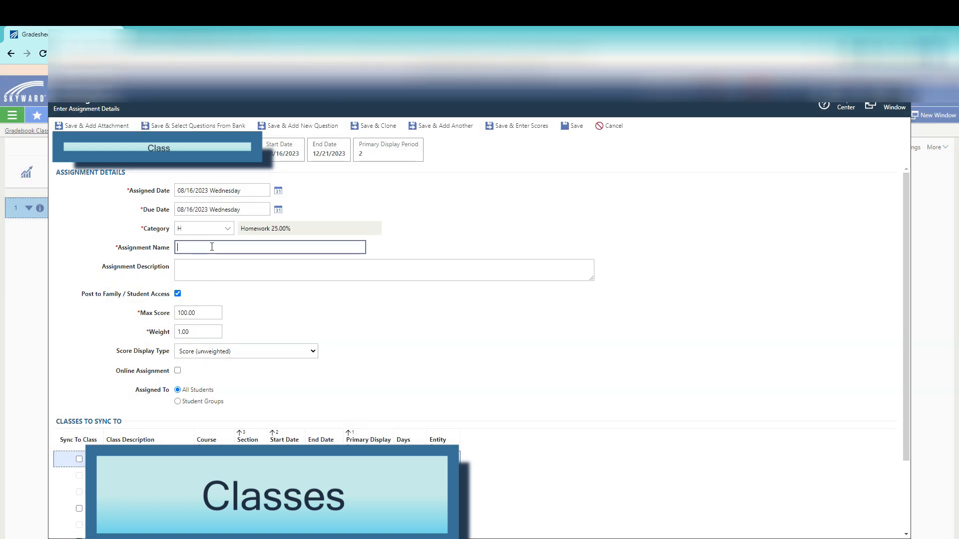
{"action": "type", "text": "Homework point 1"}
{"action": "left_click", "coordinate": [201, 313]}
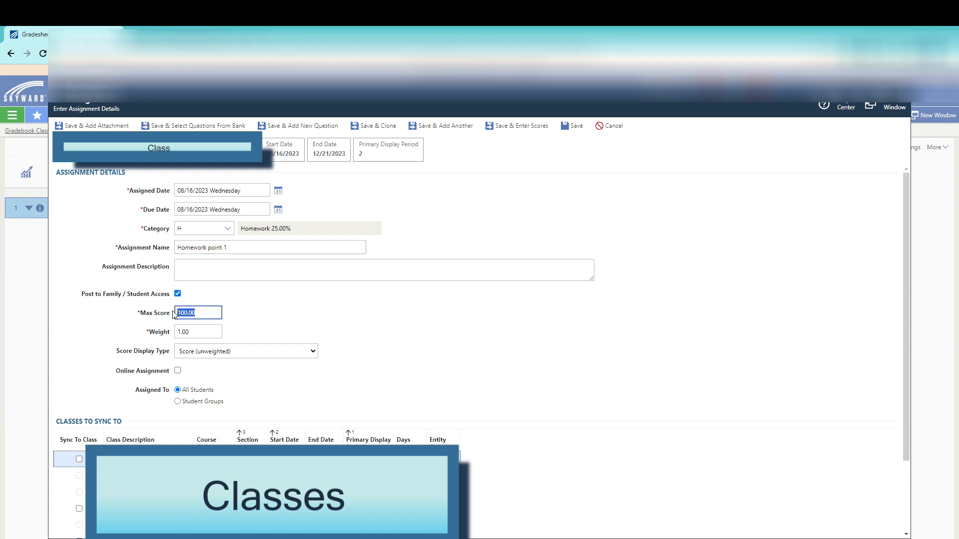
{"action": "type", "text": "5"}
Step: Switch to the calculator and divide 100 by 5 to work out the assignment weight
{"action": "key", "text": "alt+Tab"}
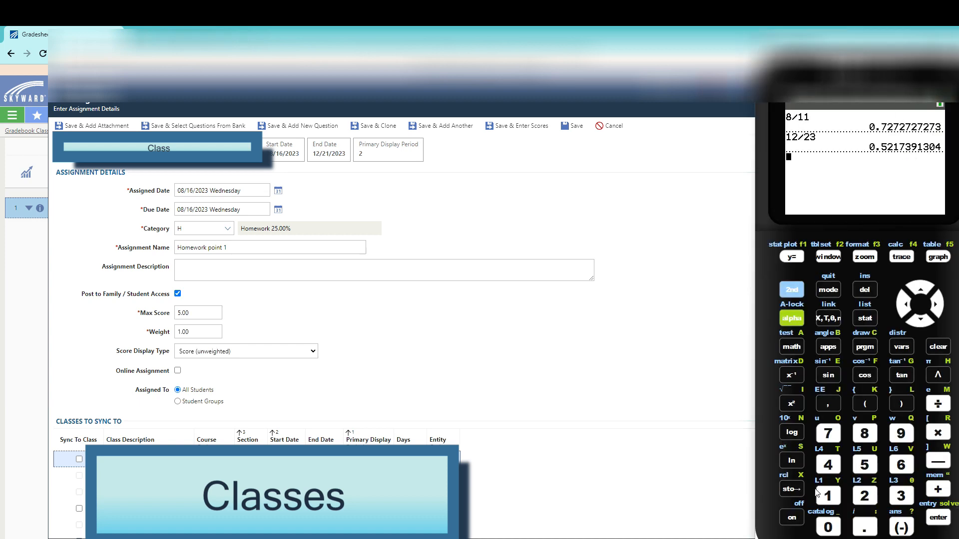
{"action": "left_click", "coordinate": [830, 498]}
{"action": "left_click", "coordinate": [829, 529]}
{"action": "left_click", "coordinate": [829, 528]}
{"action": "left_click", "coordinate": [938, 403]}
{"action": "left_click", "coordinate": [864, 465]}
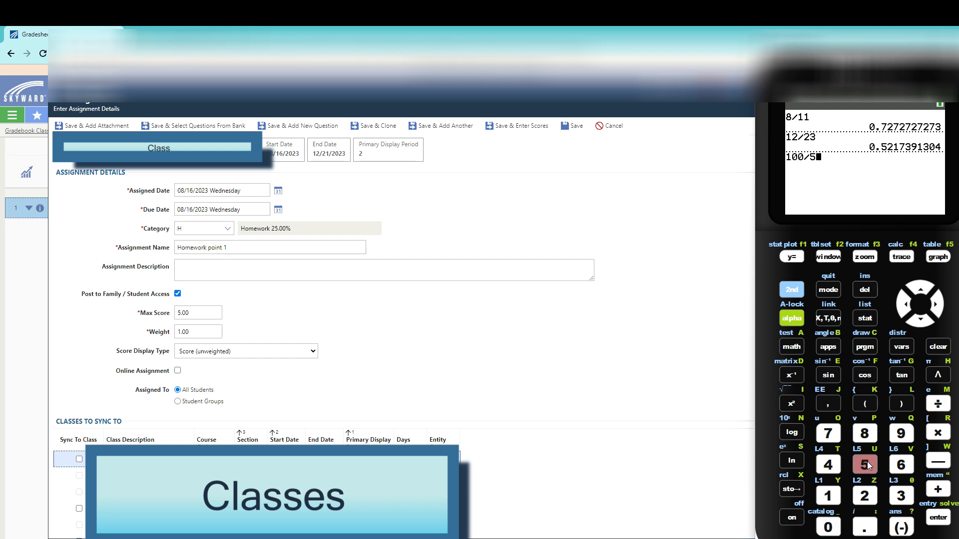
{"action": "left_click", "coordinate": [943, 520]}
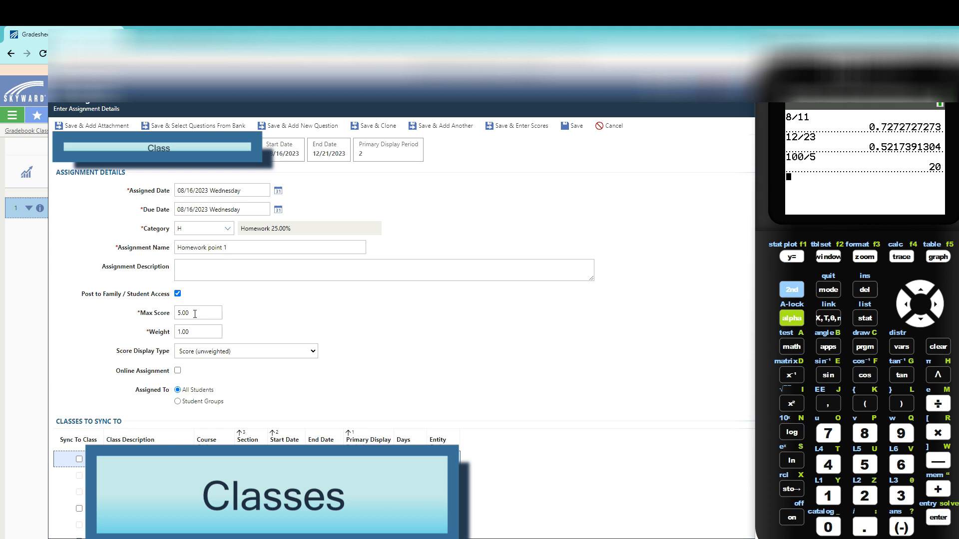
Step: Set the weight of Homework point 1 to 20 and save the assignment
{"action": "left_click_drag", "start_coordinate": [195, 336], "coordinate": [170, 338]}
{"action": "type", "text": "2"}
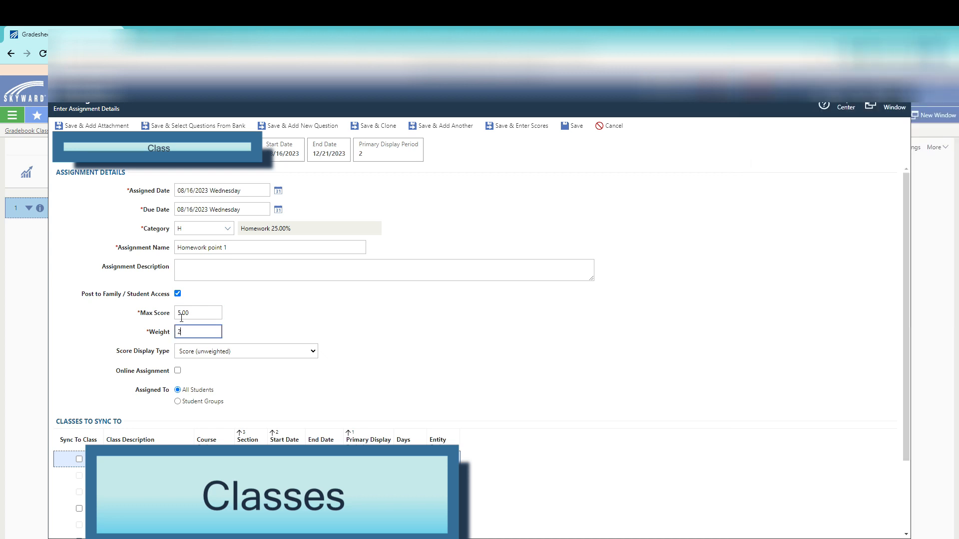
{"action": "type", "text": "0"}
{"action": "left_click", "coordinate": [246, 327]}
{"action": "left_click", "coordinate": [572, 132]}
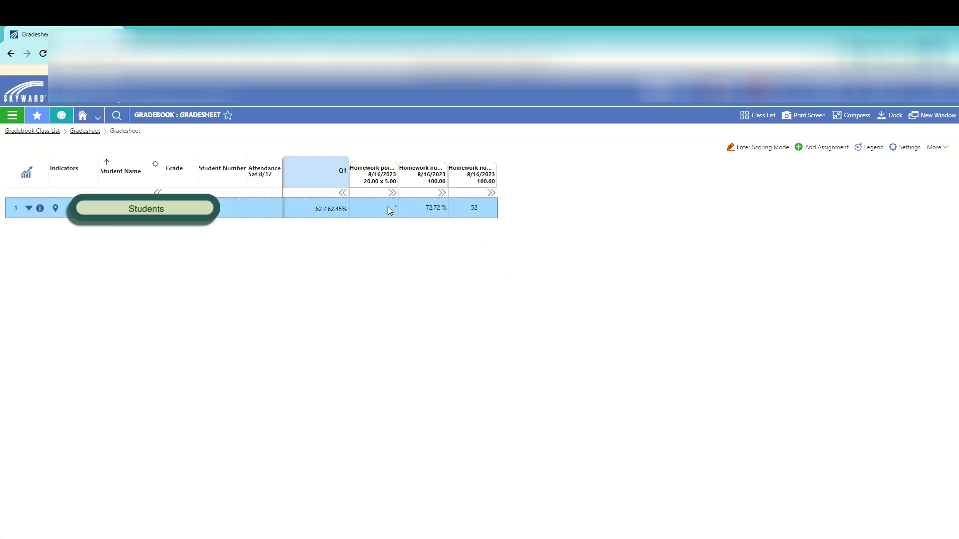
Step: Start another assignment in the Homework category named "Homework point 2" with a max score of 13
{"action": "left_click", "coordinate": [818, 150]}
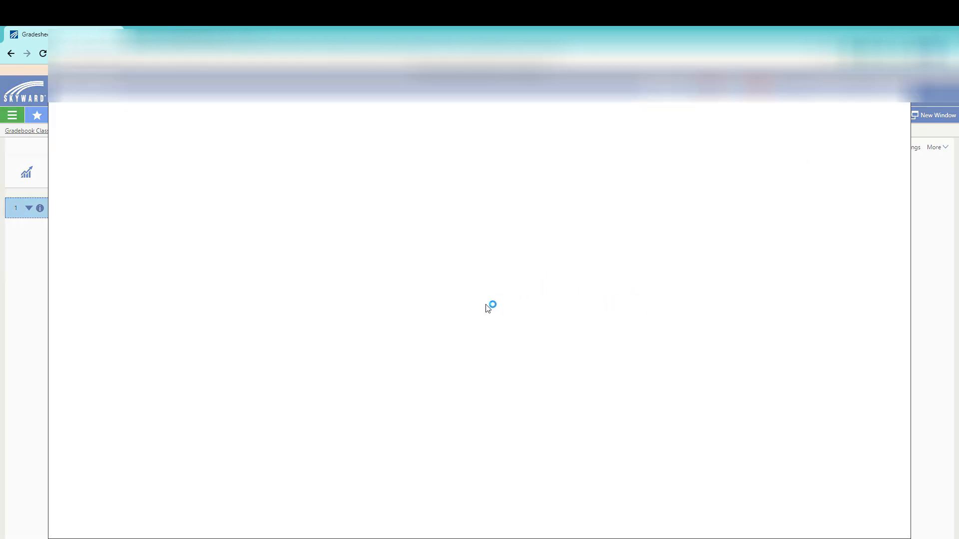
{"action": "left_click", "coordinate": [224, 234]}
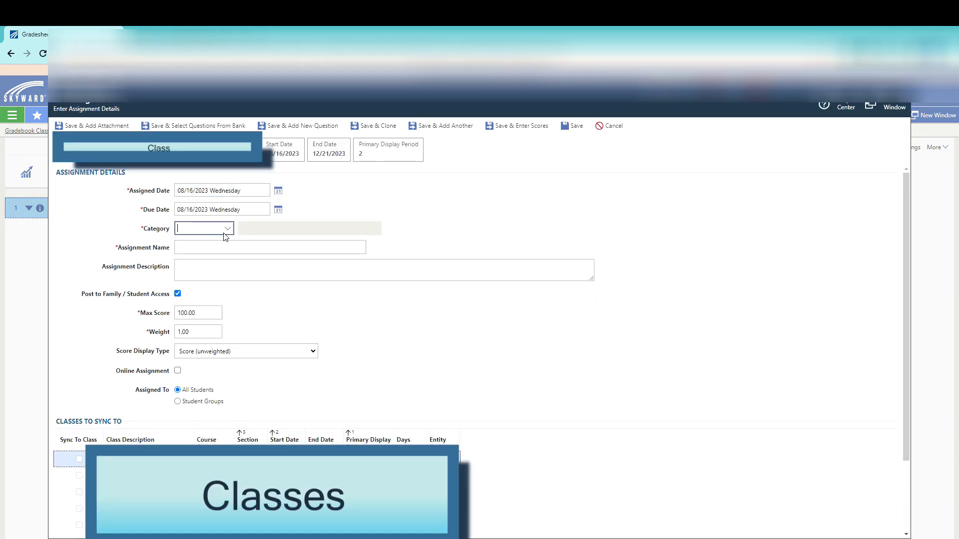
{"action": "left_click", "coordinate": [227, 229]}
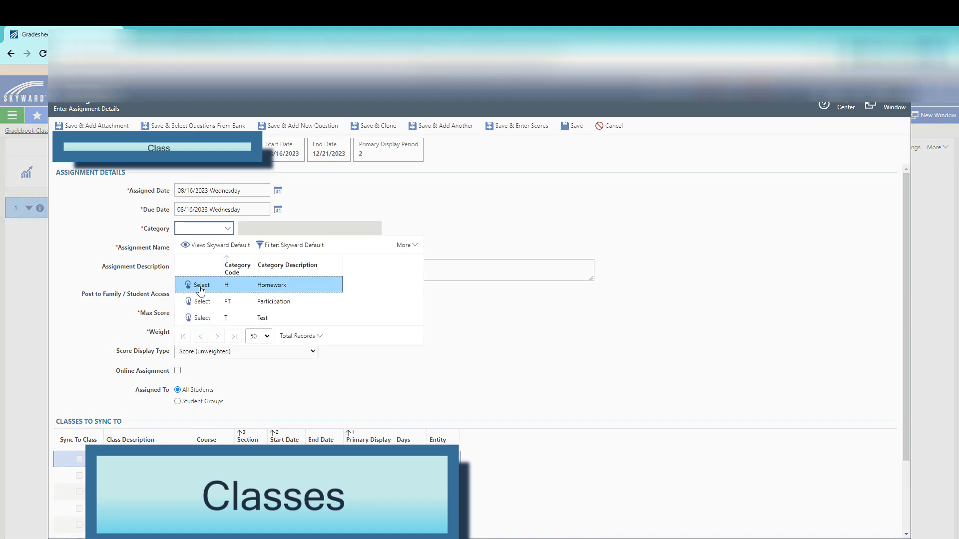
{"action": "left_click", "coordinate": [201, 288]}
{"action": "left_click", "coordinate": [199, 248]}
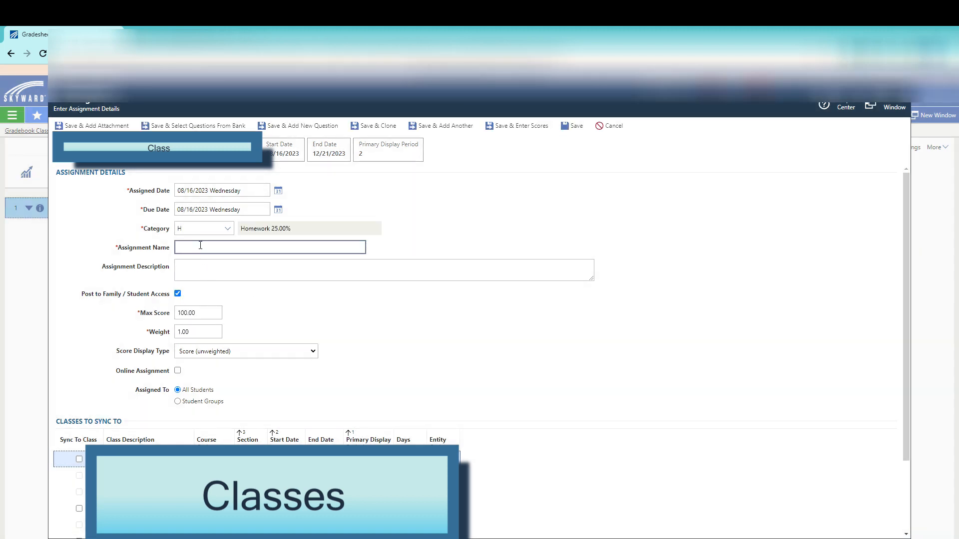
{"action": "type", "text": "Homework point 2"}
{"action": "left_click", "coordinate": [209, 312]}
{"action": "type", "text": "13"}
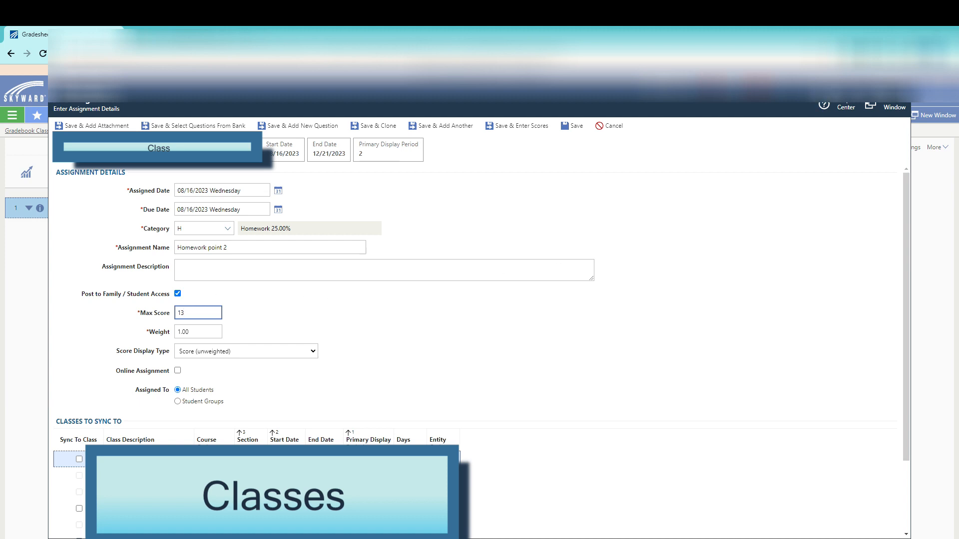
Step: Switch to the calculator and divide 100 by 13 to work out the weight for Homework point 2
{"action": "key", "text": "alt+Tab"}
{"action": "type", "text": "1"}
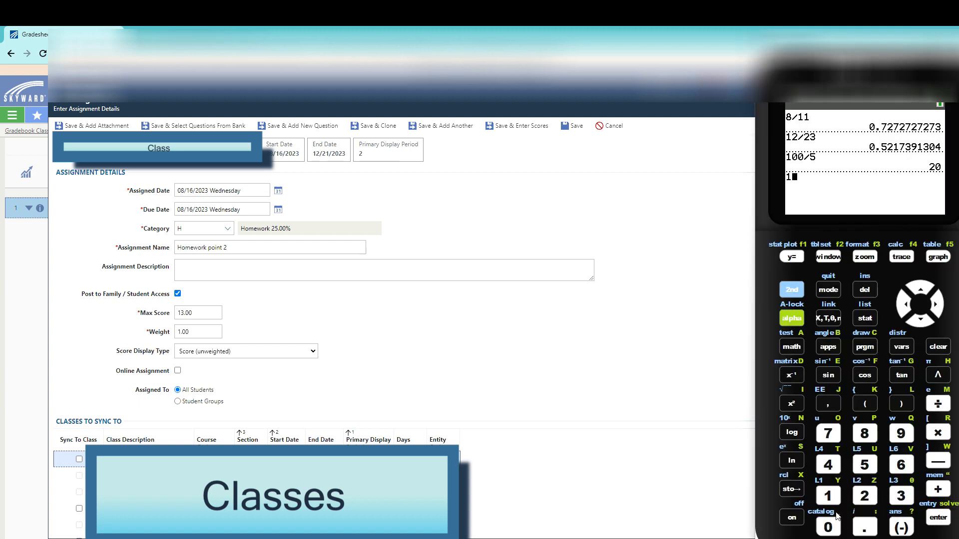
{"action": "left_click", "coordinate": [832, 528]}
{"action": "left_click", "coordinate": [832, 529]}
{"action": "left_click", "coordinate": [939, 405]}
{"action": "left_click", "coordinate": [829, 496]}
{"action": "left_click", "coordinate": [904, 498]}
{"action": "left_click", "coordinate": [938, 517]}
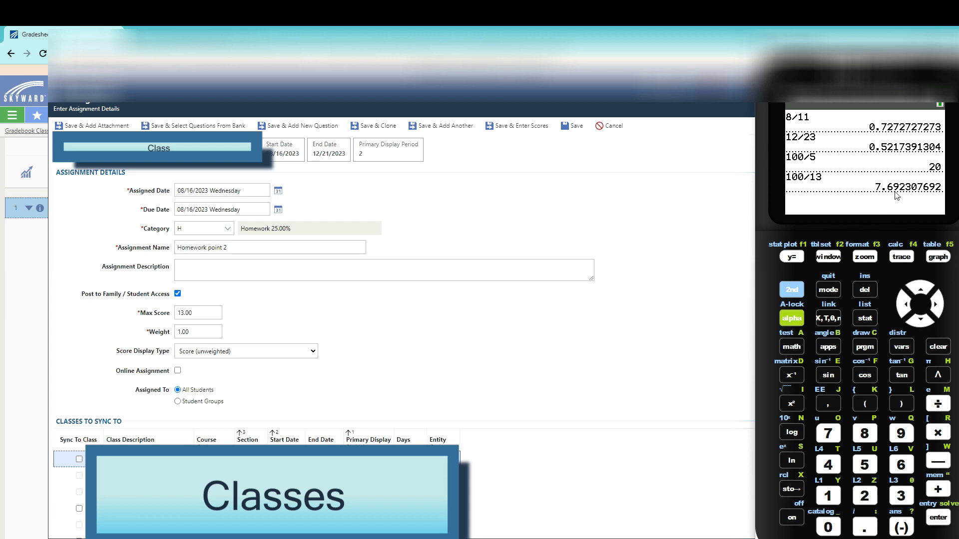
Step: Set the weight of Homework point 2 to 7.69 and save the assignment
{"action": "left_click", "coordinate": [203, 329]}
{"action": "left_click_drag", "start_coordinate": [203, 330], "coordinate": [164, 333]}
{"action": "type", "text": "7.69"}
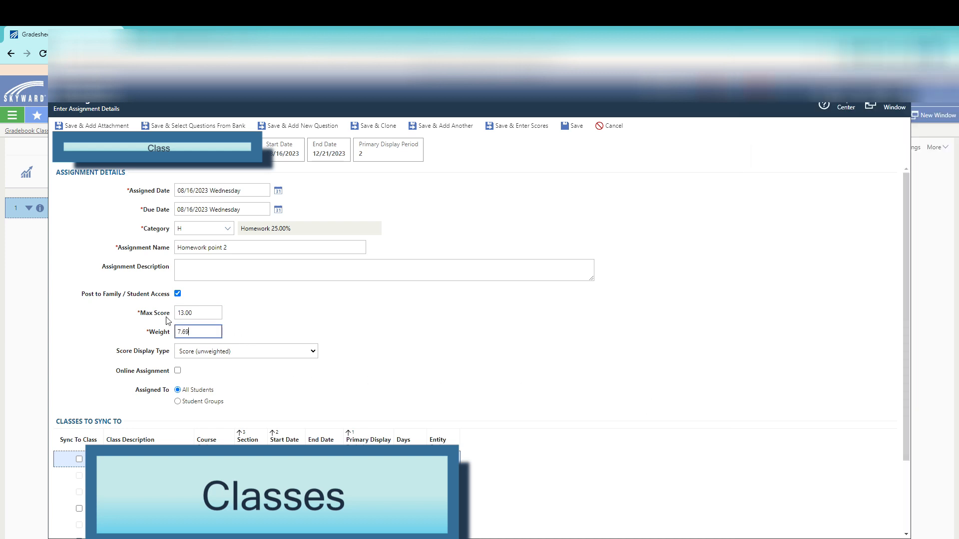
{"action": "left_click", "coordinate": [276, 302]}
{"action": "key", "text": "alt+Tab"}
{"action": "left_click", "coordinate": [574, 127]}
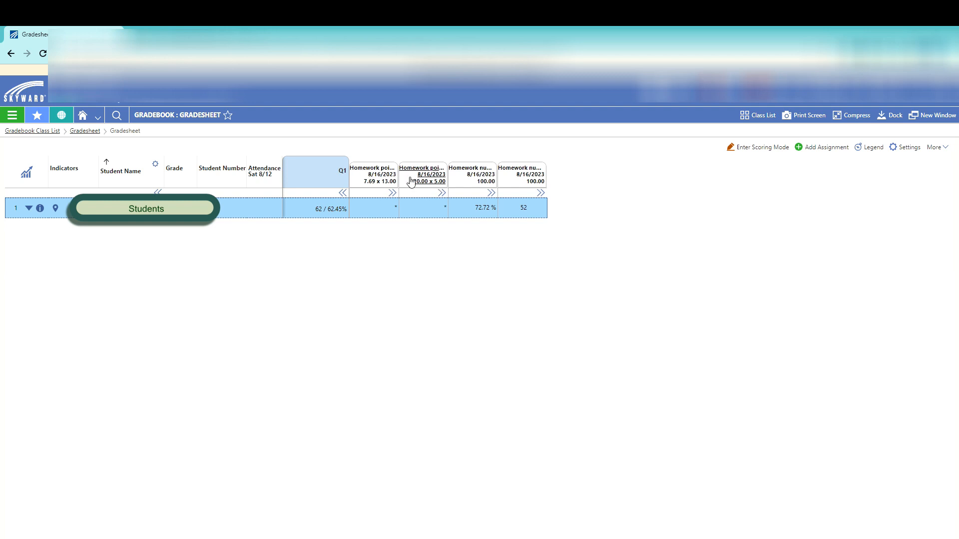
Step: In scoring mode, give the student 4 on Homework point 1 and 8 on Homework point 2, and exit scoring mode
{"action": "left_click", "coordinate": [756, 149]}
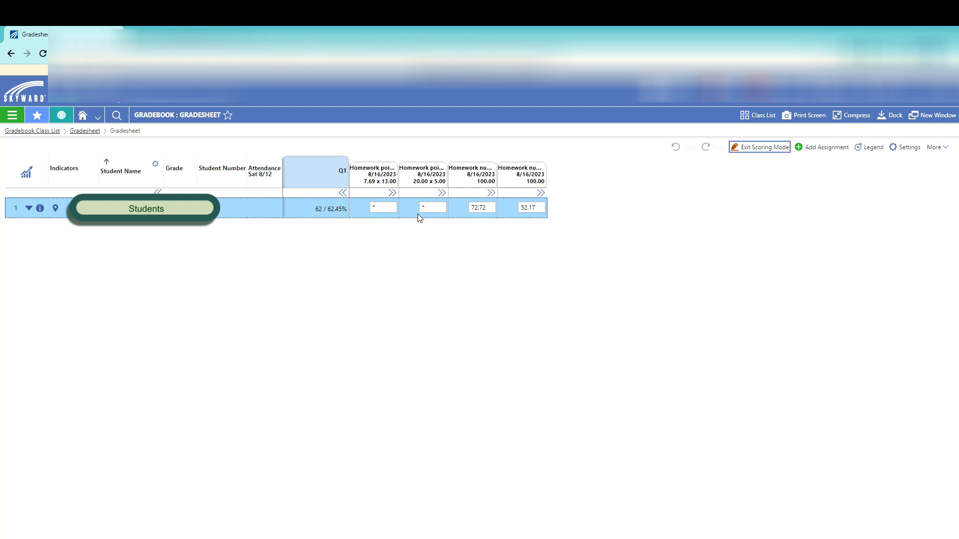
{"action": "left_click", "coordinate": [432, 206]}
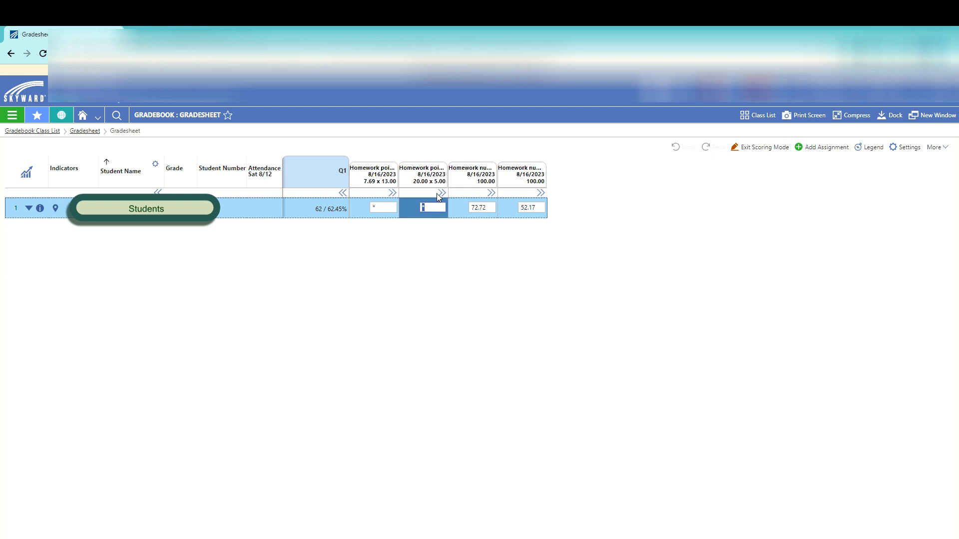
{"action": "type", "text": "4"}
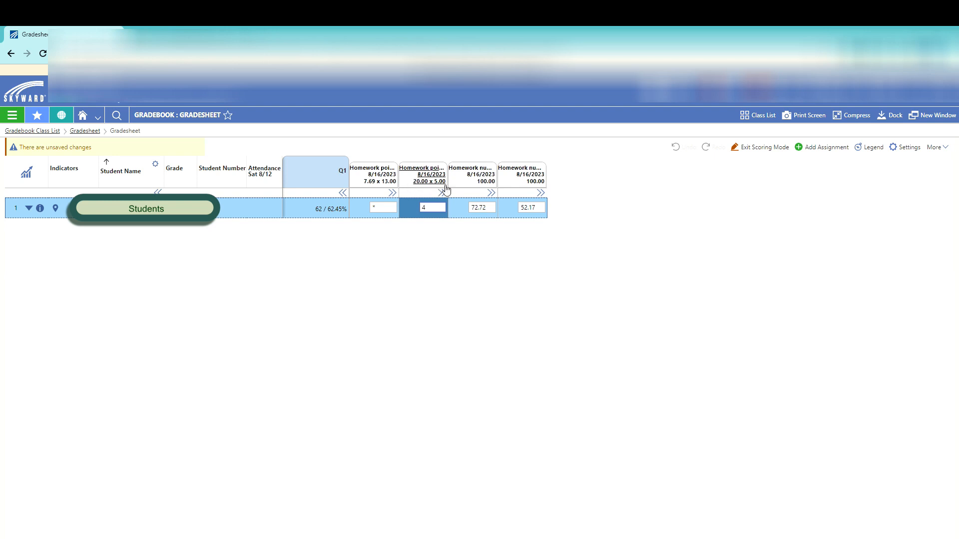
{"action": "left_click", "coordinate": [385, 207]}
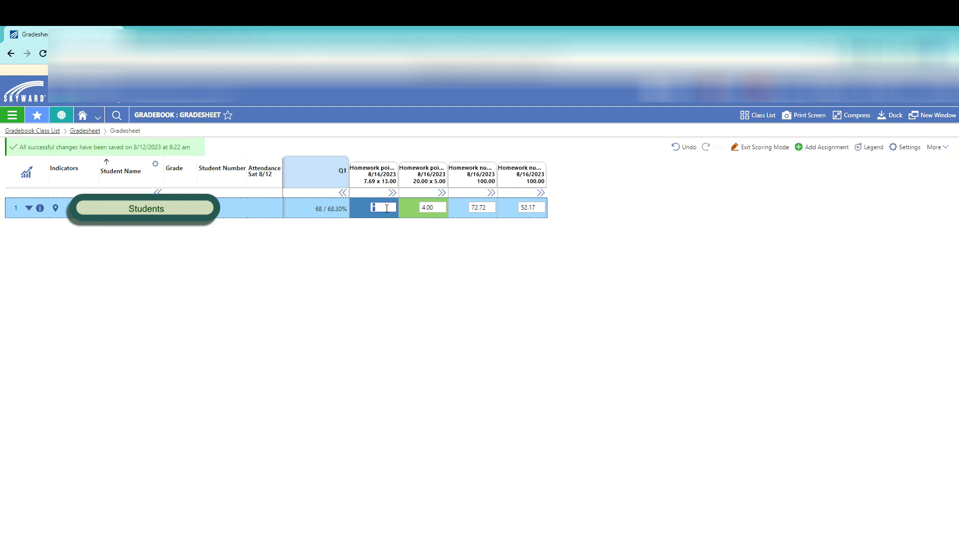
{"action": "type", "text": "8"}
{"action": "left_click", "coordinate": [400, 258]}
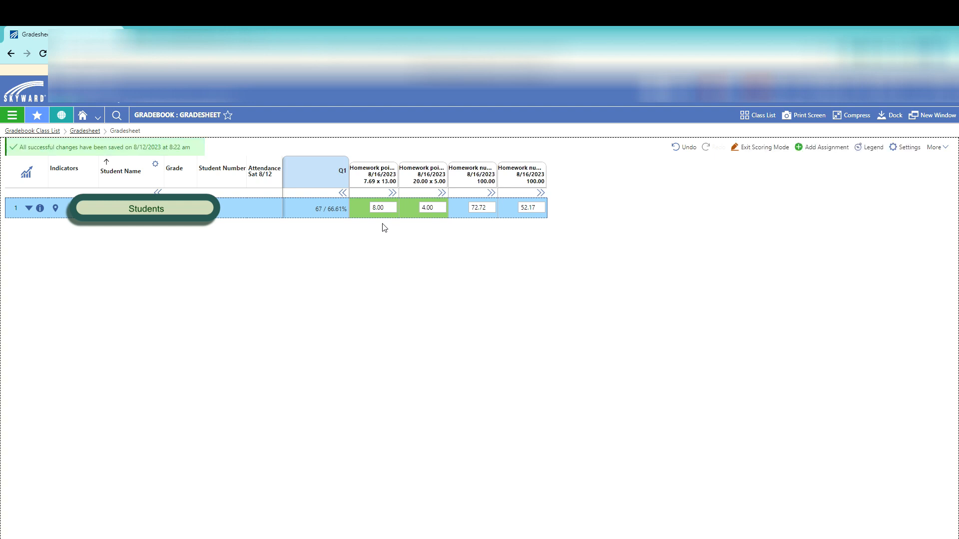
{"action": "left_click_drag", "start_coordinate": [387, 208], "coordinate": [347, 228]}
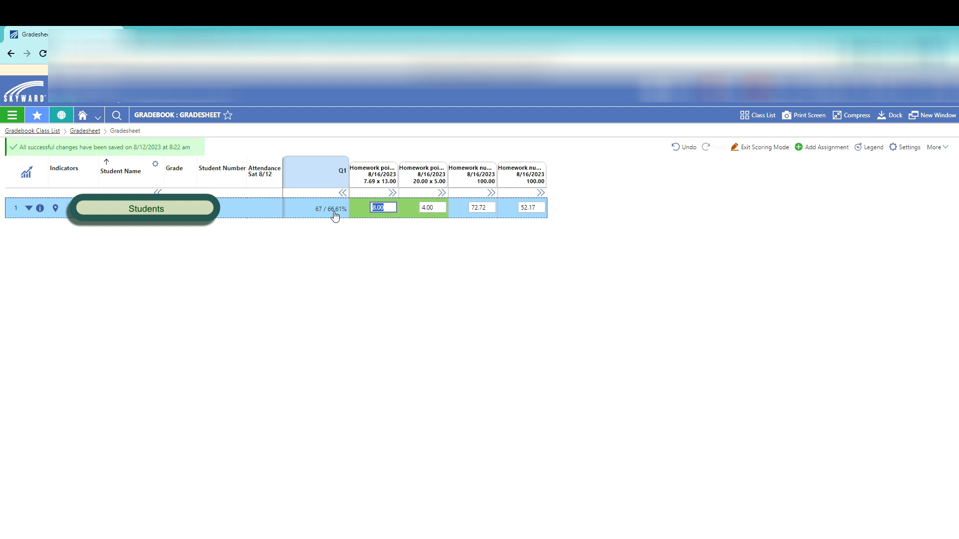
{"action": "left_click", "coordinate": [395, 221]}
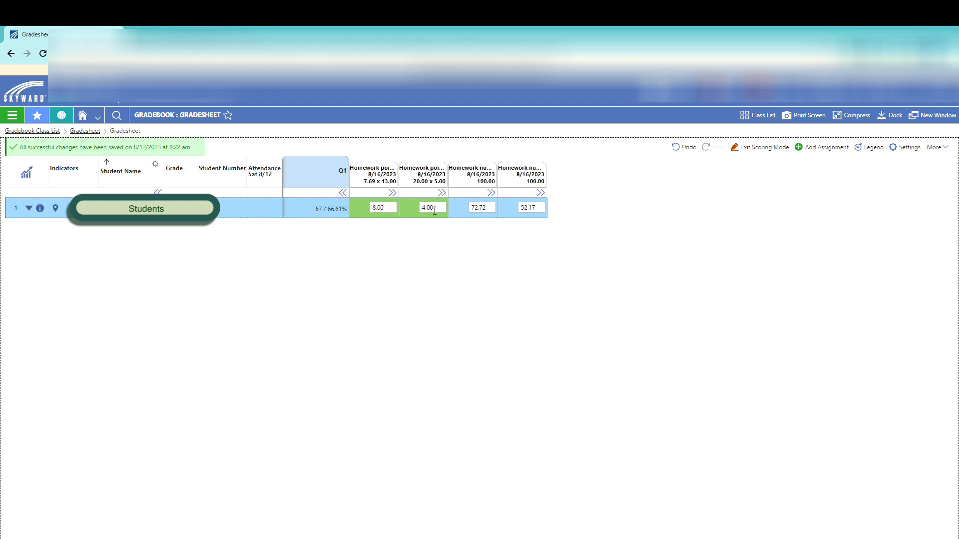
{"action": "left_click", "coordinate": [754, 149]}
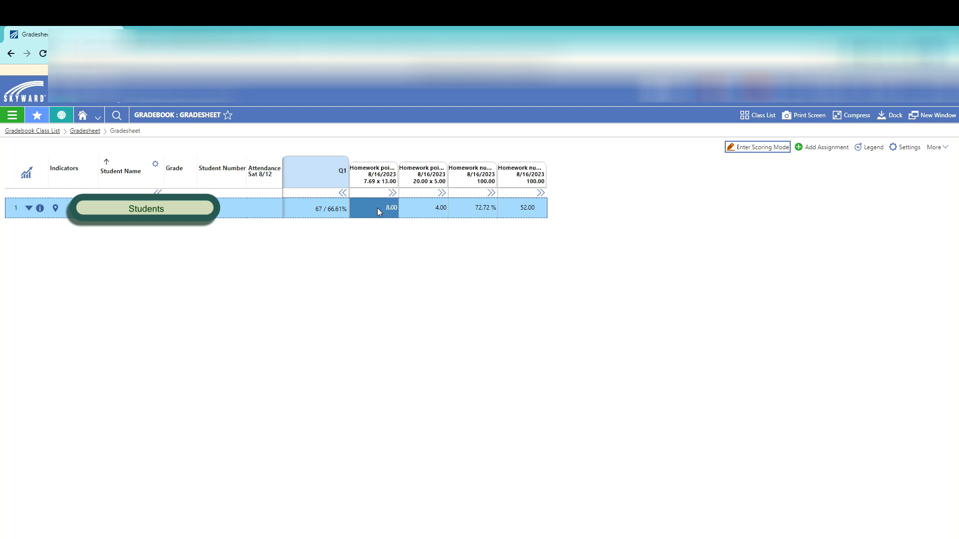
Step: Change the score display type of Homework point 2 to Percent, save it, and return to the gradesheet
{"action": "left_click", "coordinate": [387, 179]}
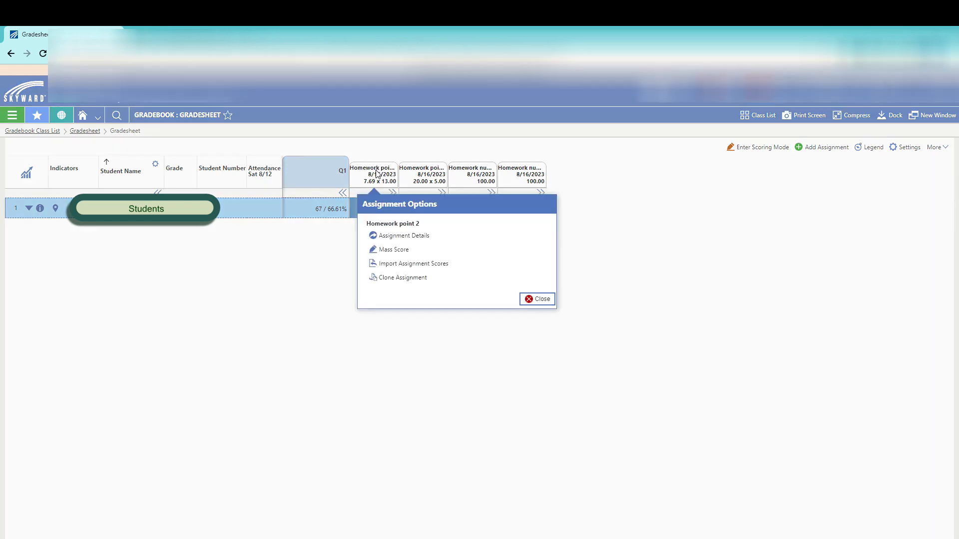
{"action": "left_click", "coordinate": [384, 238]}
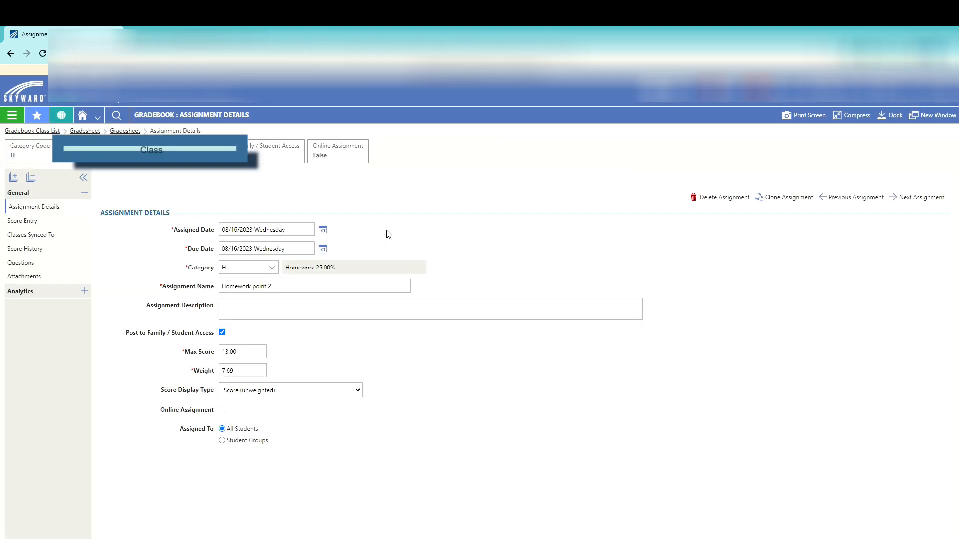
{"action": "left_click", "coordinate": [256, 391]}
{"action": "left_click", "coordinate": [274, 418]}
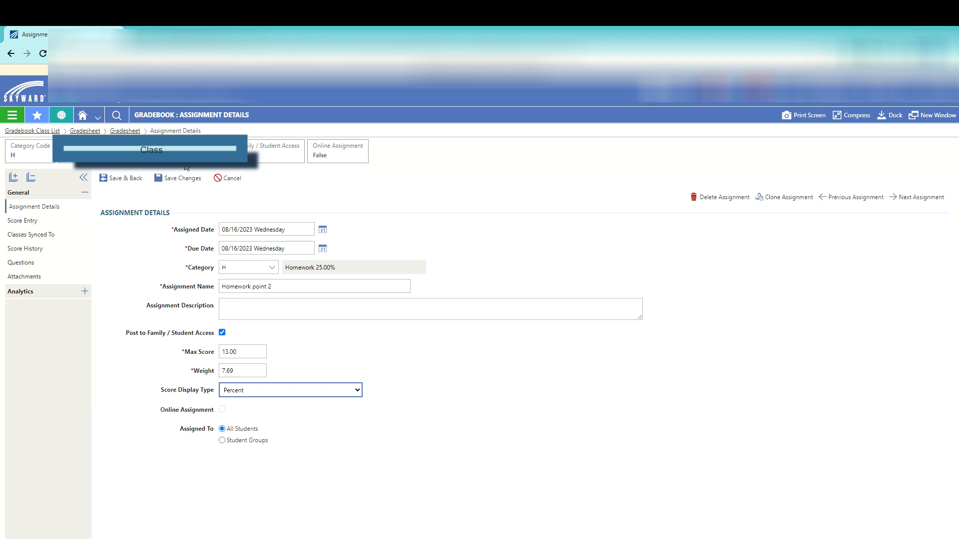
{"action": "left_click", "coordinate": [178, 178]}
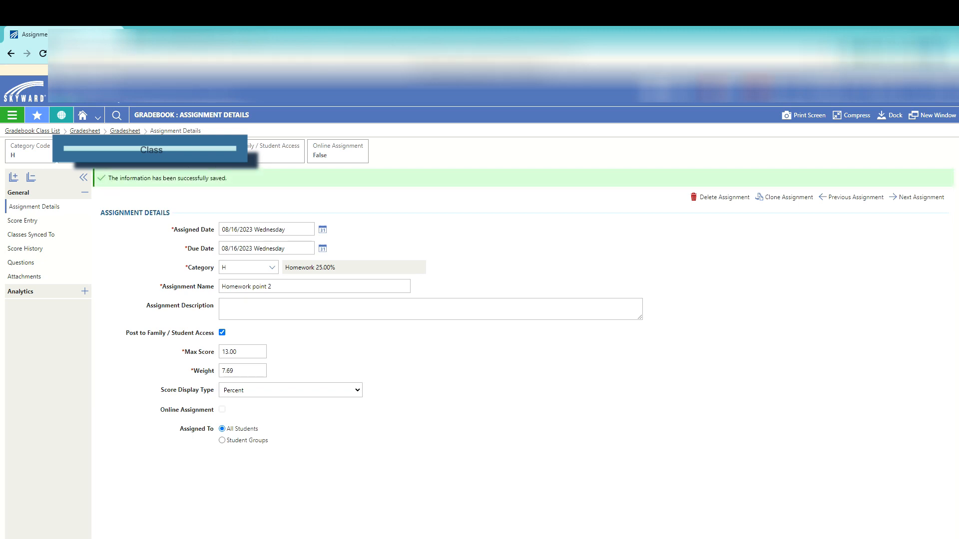
{"action": "left_click", "coordinate": [125, 131]}
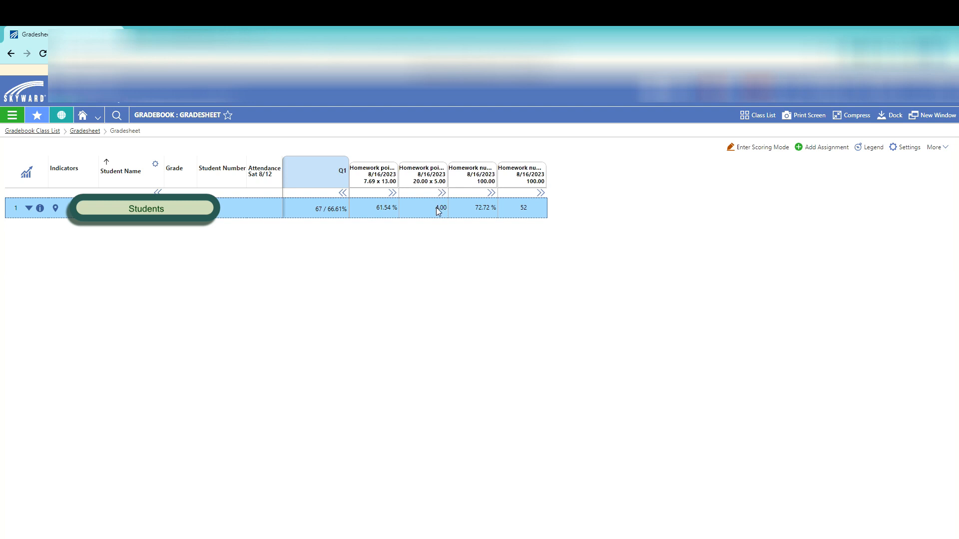
Step: Change the score display type of Homework point 1 to Score (weighted), save it, and return to the gradesheet
{"action": "left_click", "coordinate": [426, 174]}
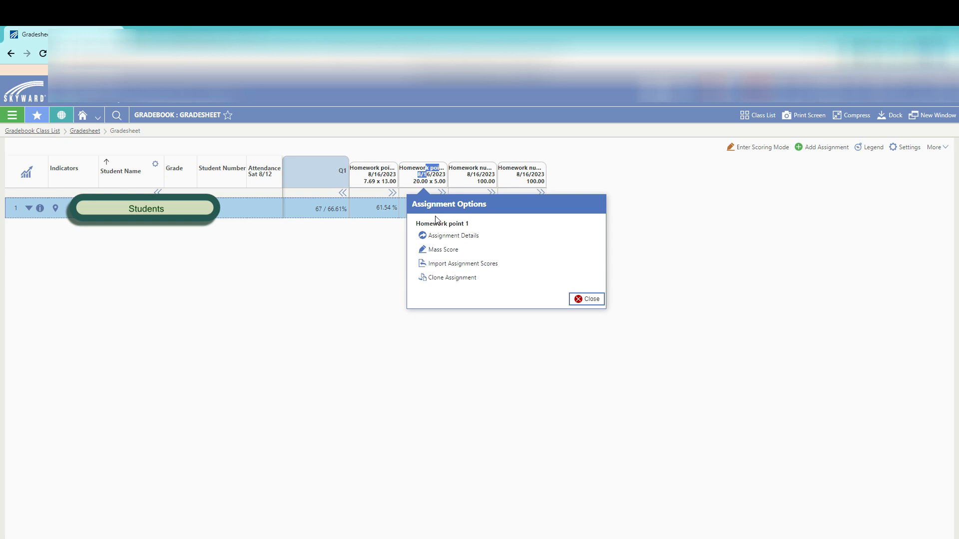
{"action": "left_click", "coordinate": [433, 237]}
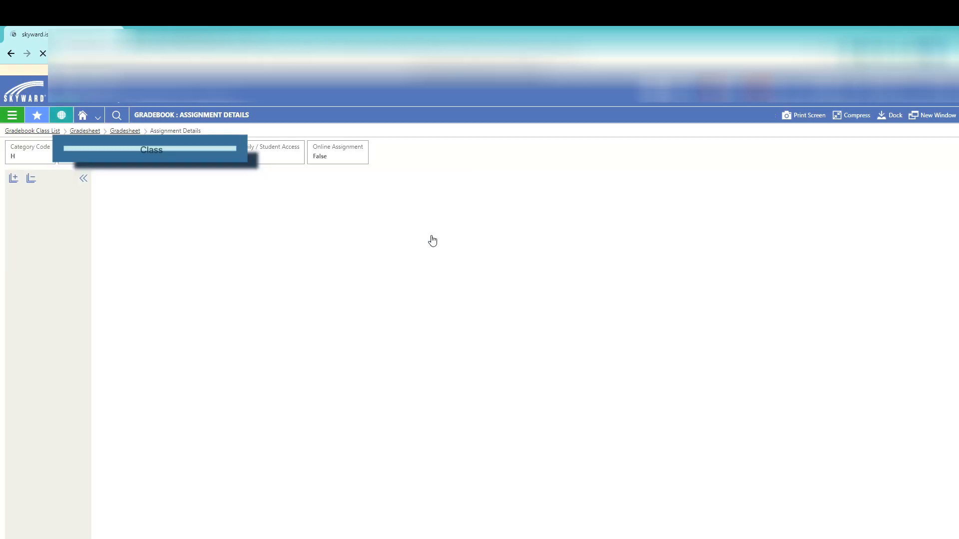
{"action": "left_click", "coordinate": [257, 390]}
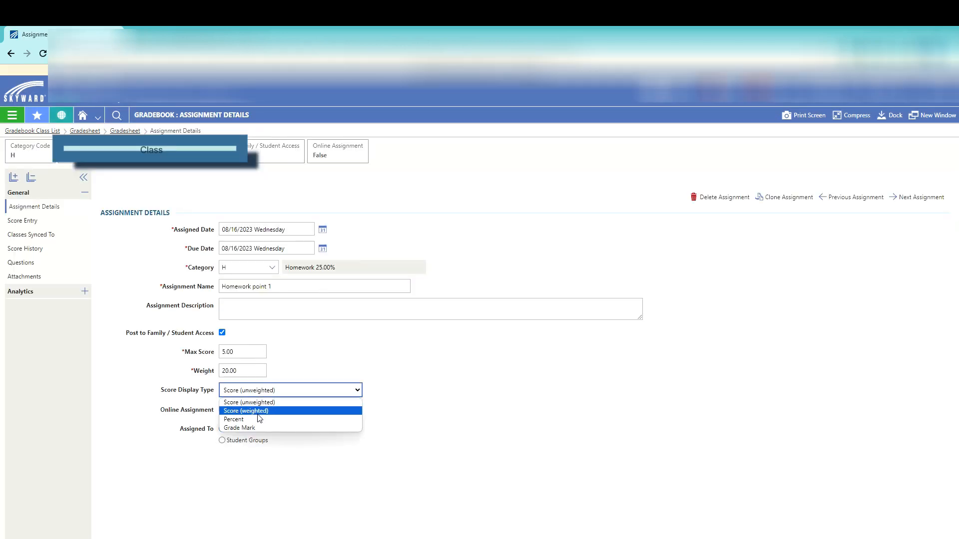
{"action": "left_click", "coordinate": [250, 411]}
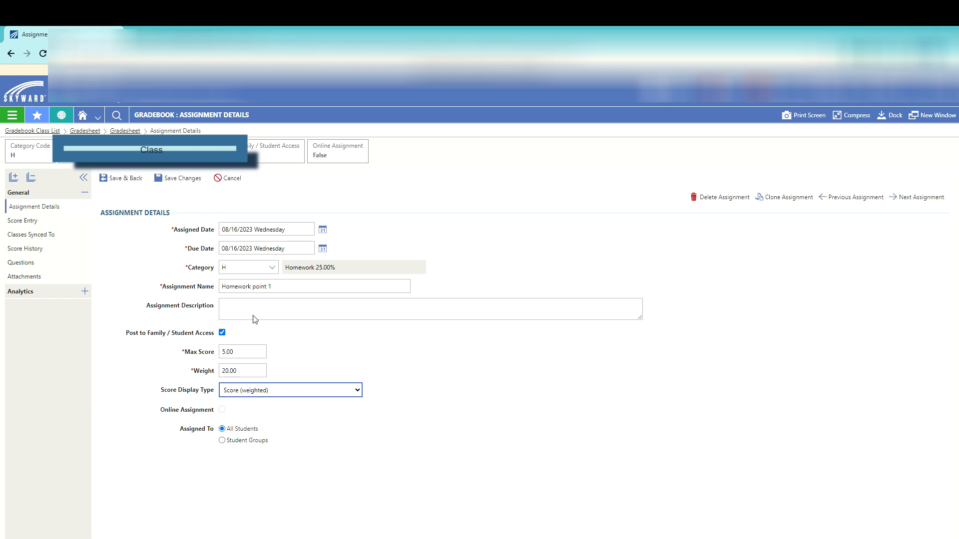
{"action": "left_click", "coordinate": [190, 179]}
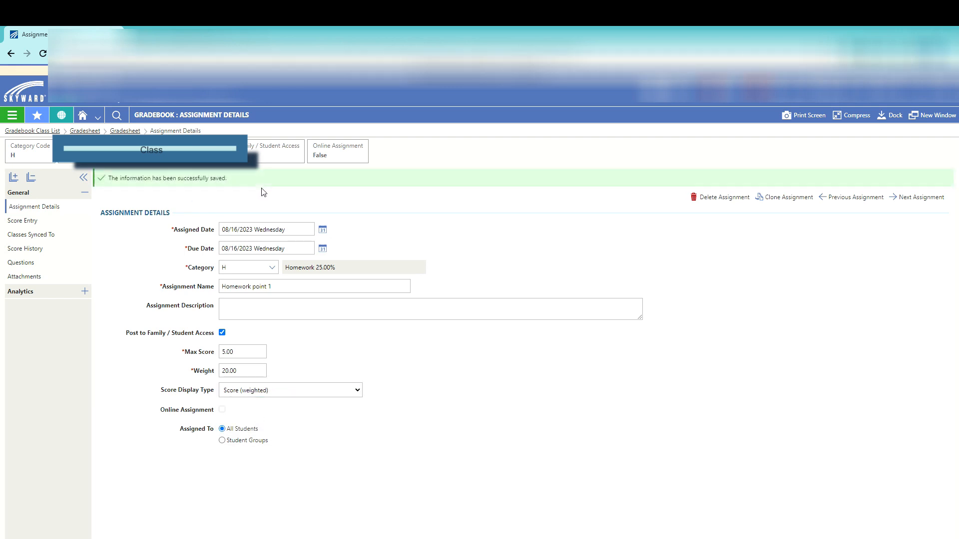
{"action": "left_click", "coordinate": [131, 131]}
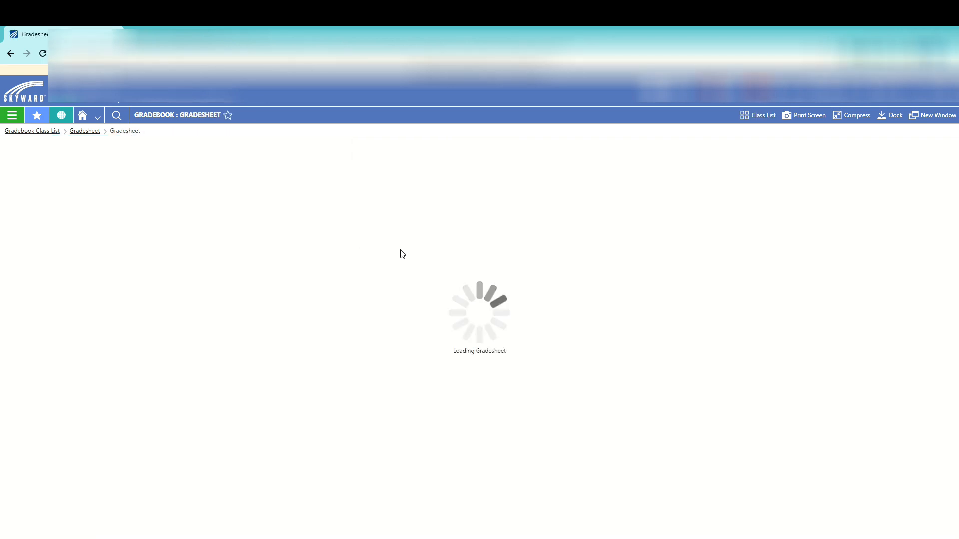